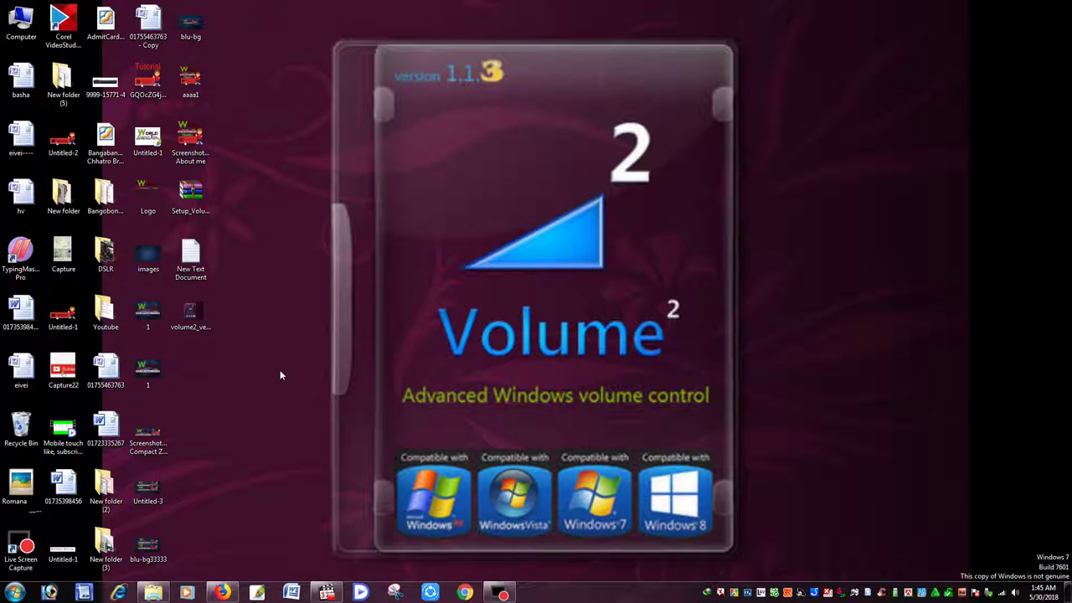
# Copy the Softonic Volume 2 download link from the desktop's New Text Document and close the document
pyautogui.rightClick(193, 252)
pyautogui.click(262, 266)
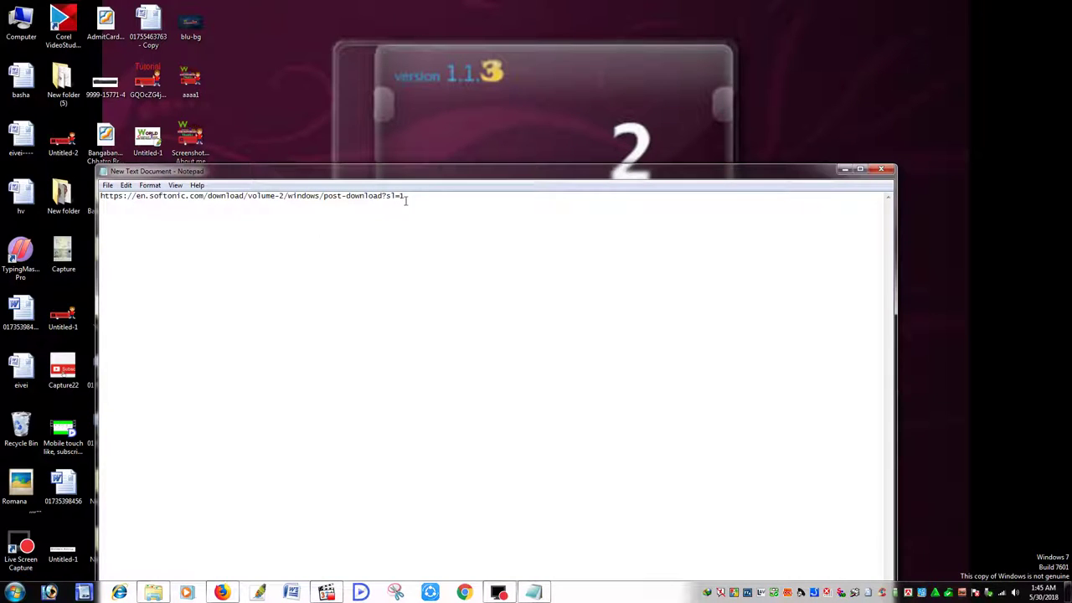
pyautogui.moveTo(405, 195); pyautogui.dragTo(101, 205)
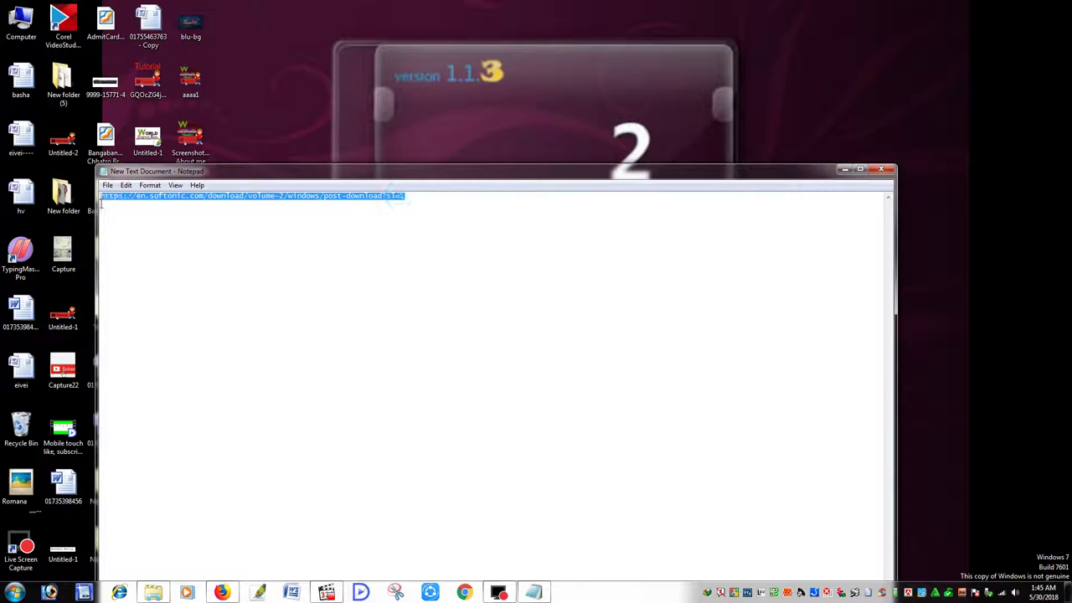
pyautogui.rightClick(181, 198)
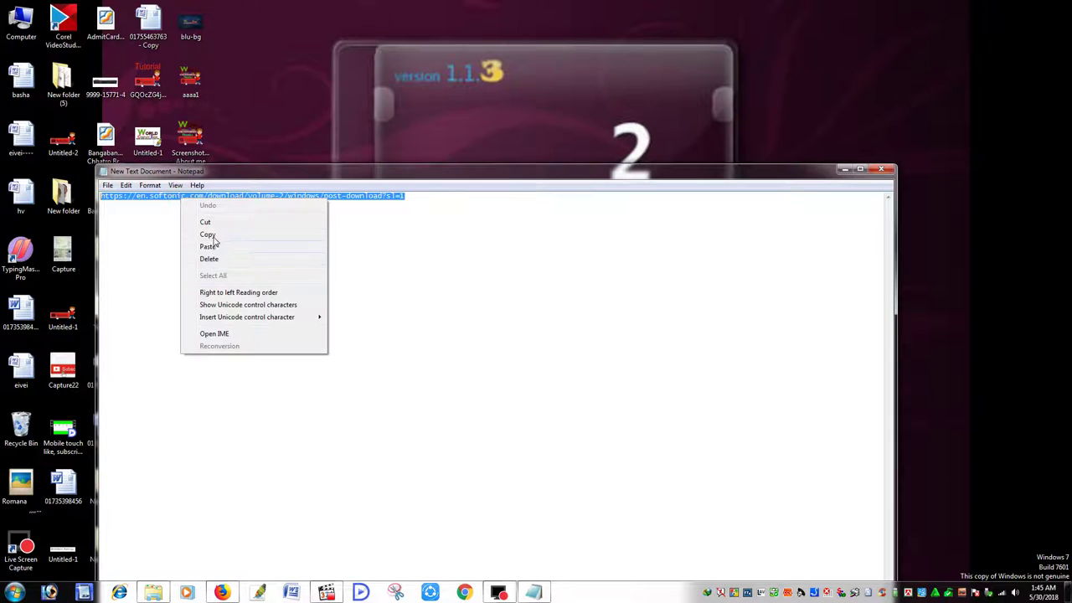
pyautogui.click(213, 234)
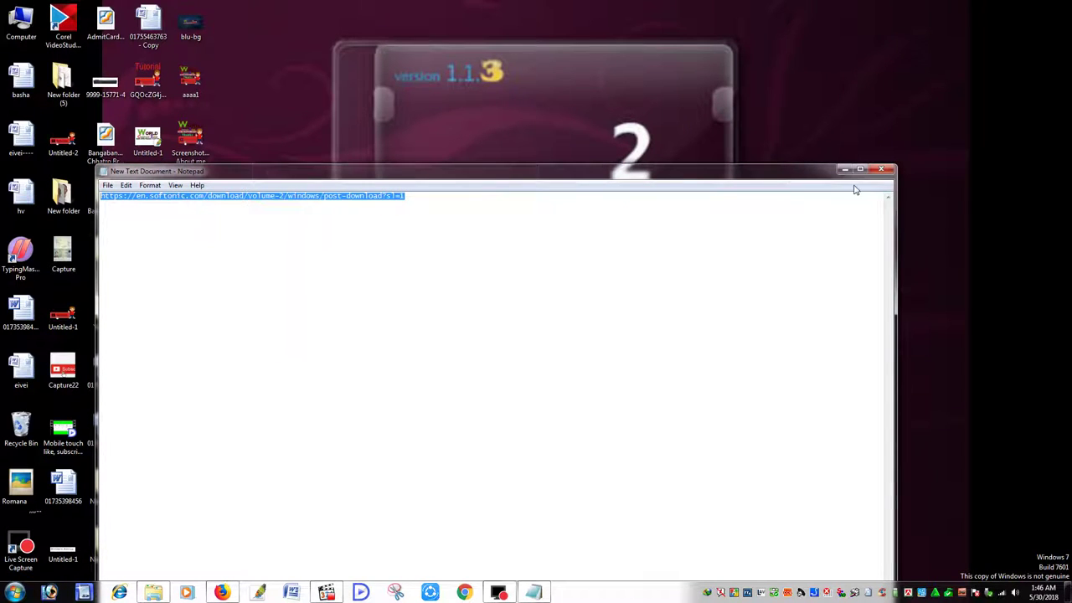
pyautogui.click(880, 170)
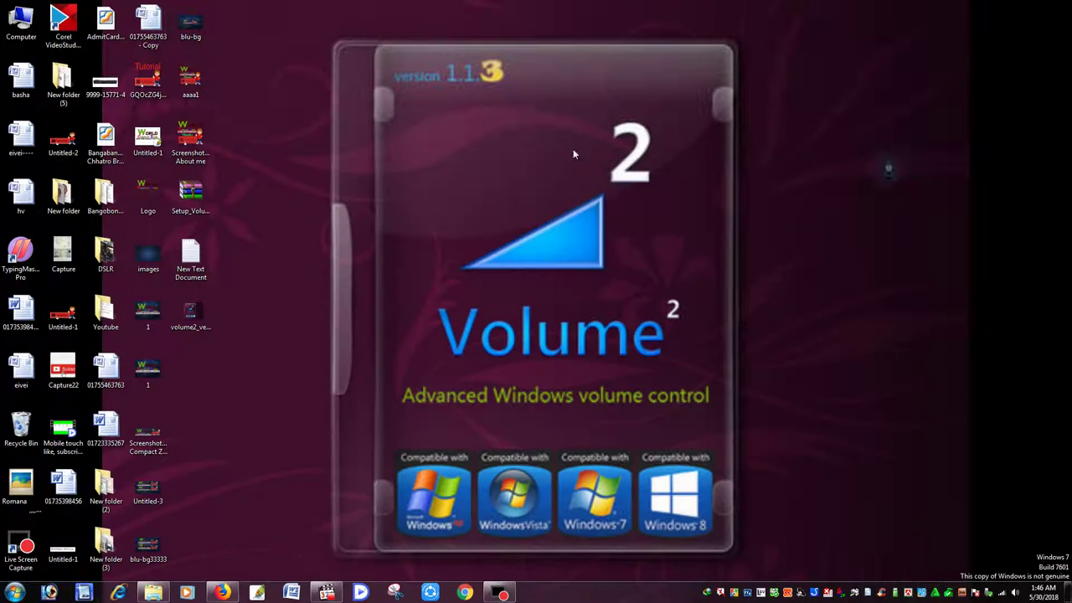
# Refresh the desktop, switch to Firefox and load the copied Softonic link in a new tab
pyautogui.rightClick(533, 126)
pyautogui.click(553, 158)
pyautogui.click(223, 593)
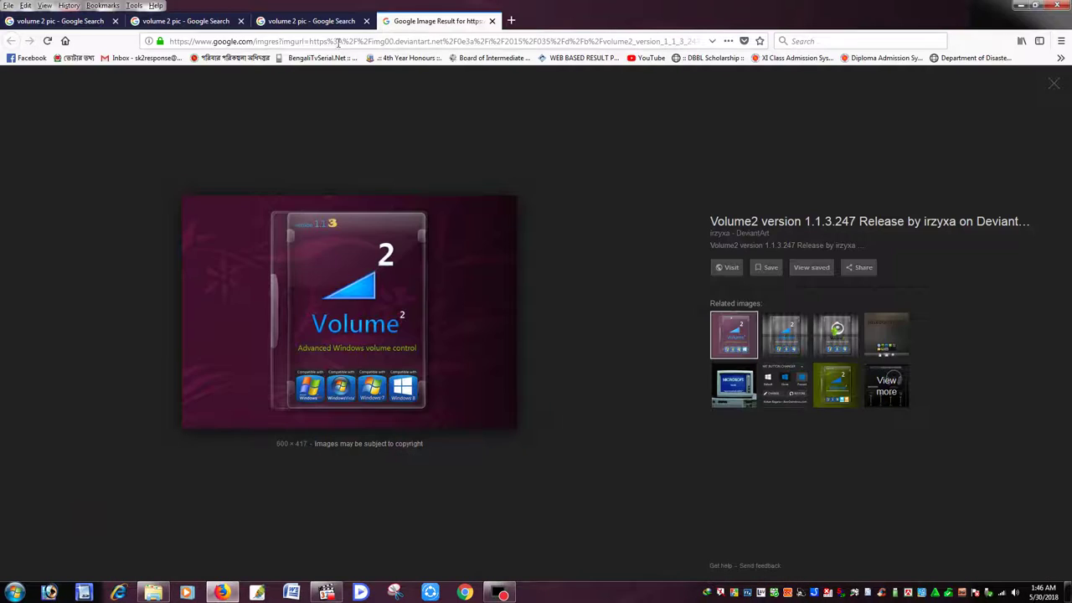
pyautogui.click(512, 21)
pyautogui.rightClick(268, 41)
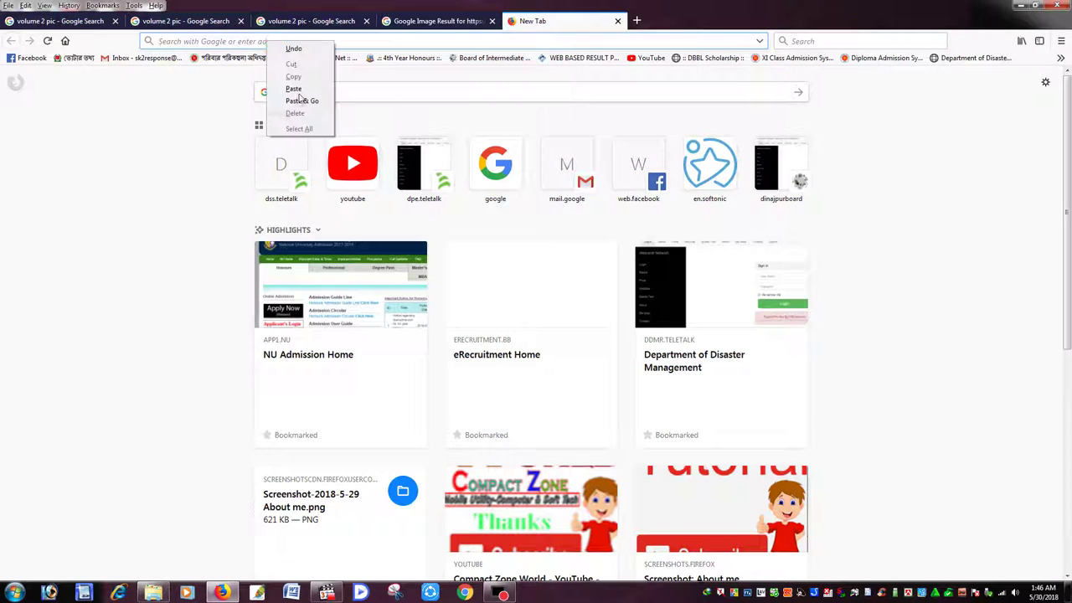
pyautogui.click(298, 101)
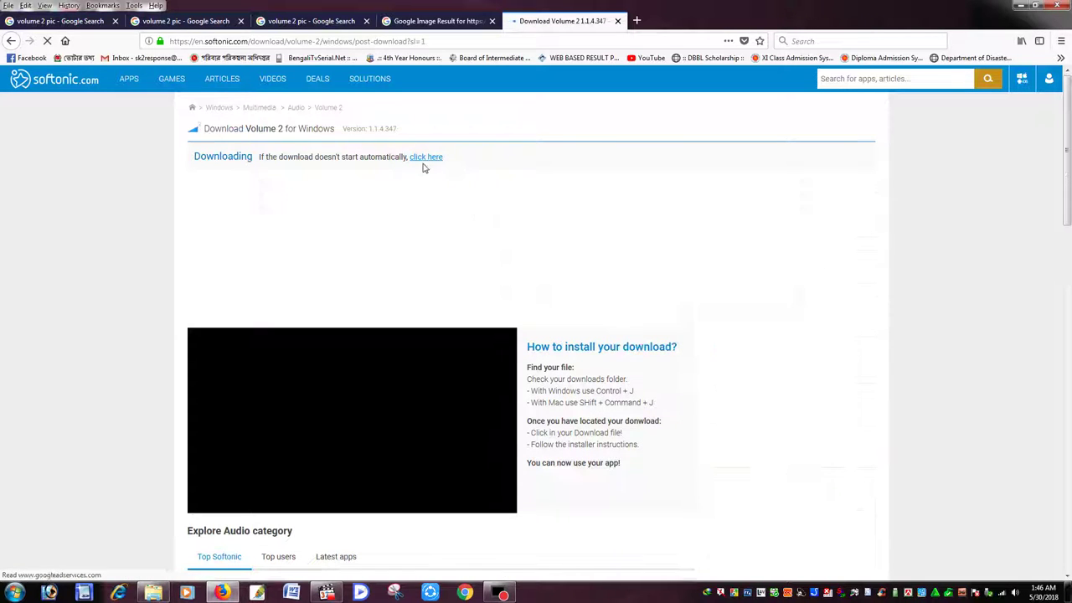
# Request the Setup_Volume2_1_1_4_347.zip download, cancel its save prompt, and put the browser away with the download page closed
pyautogui.click(427, 158)
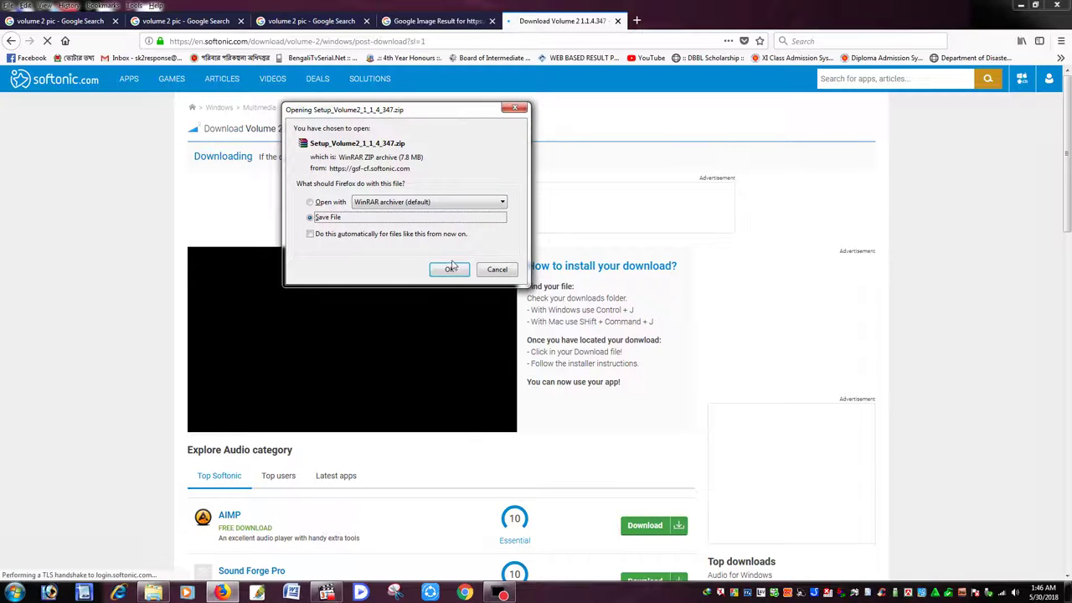
pyautogui.click(505, 272)
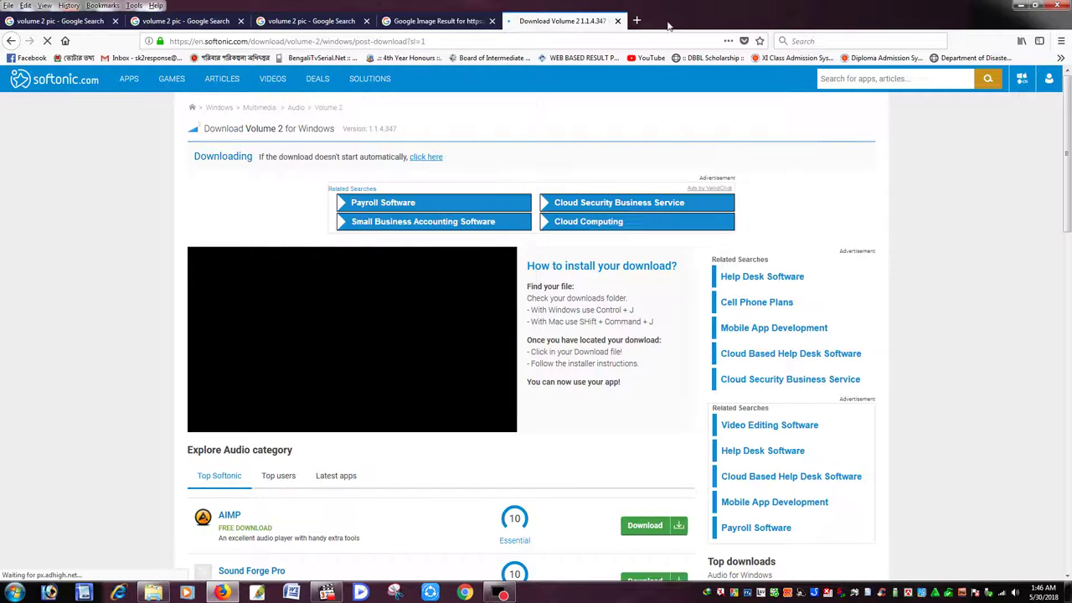
pyautogui.click(617, 21)
pyautogui.click(1019, 6)
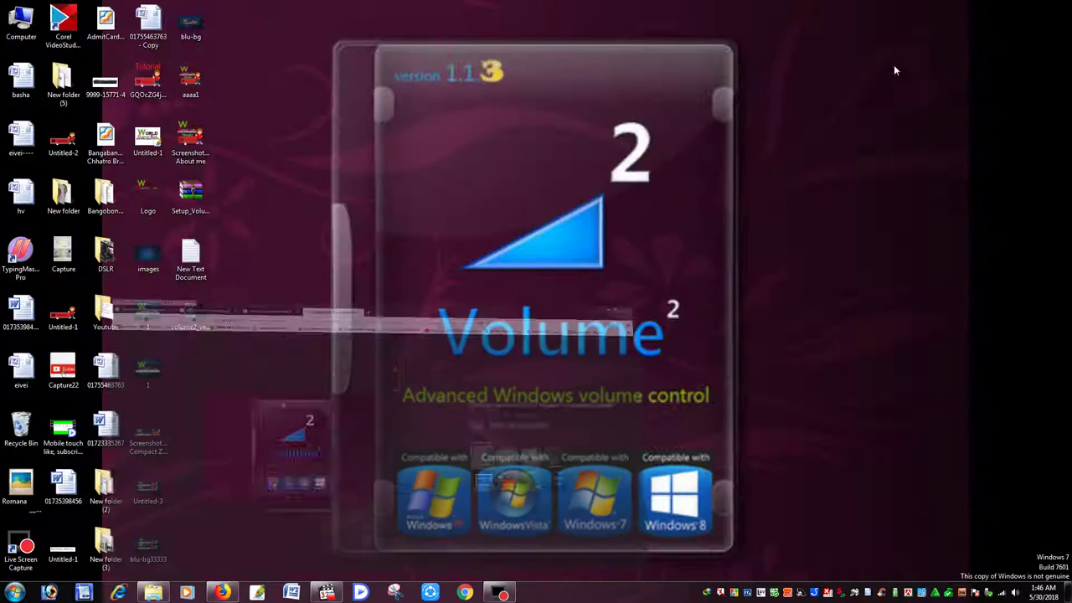
# Run Setup_Volume2_1_1_4_347.exe from the desktop's zip archive, allow it in Smadav and close the archive window
pyautogui.rightClick(195, 191)
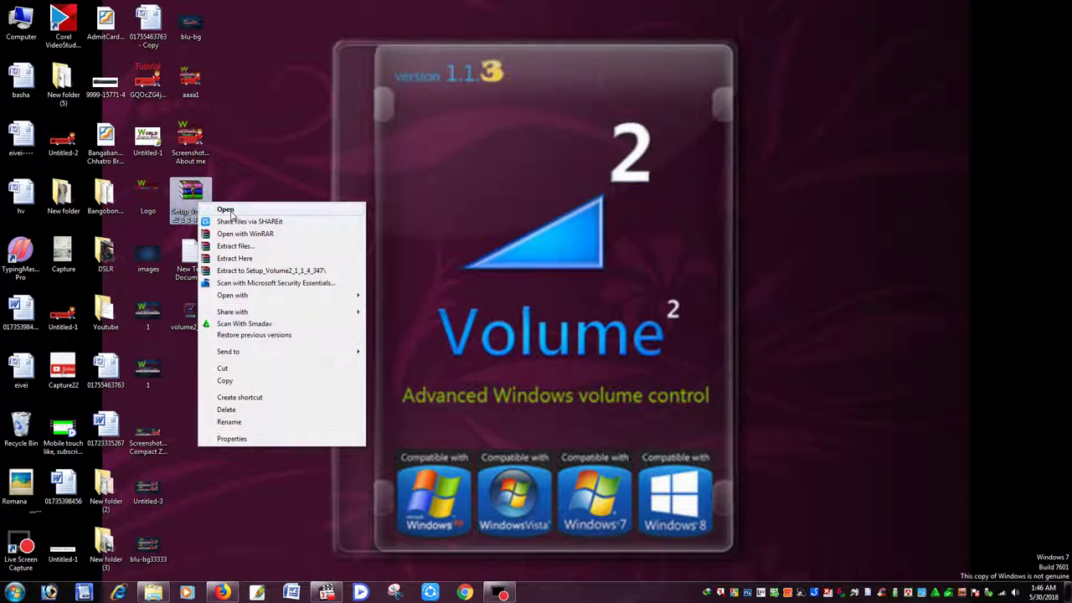
pyautogui.click(222, 208)
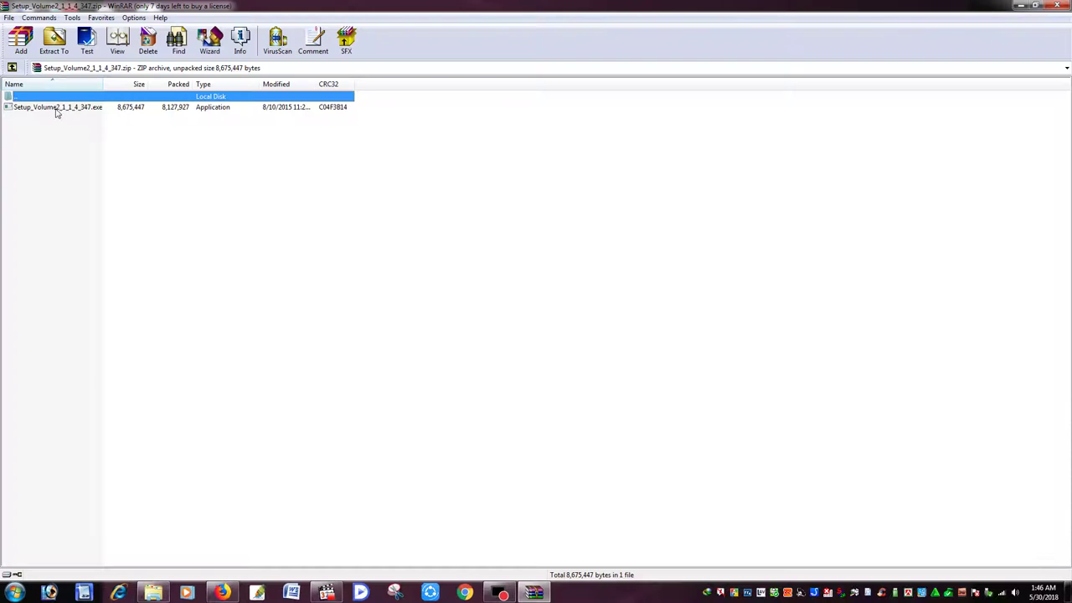
pyautogui.rightClick(67, 108)
pyautogui.doubleClick(42, 111)
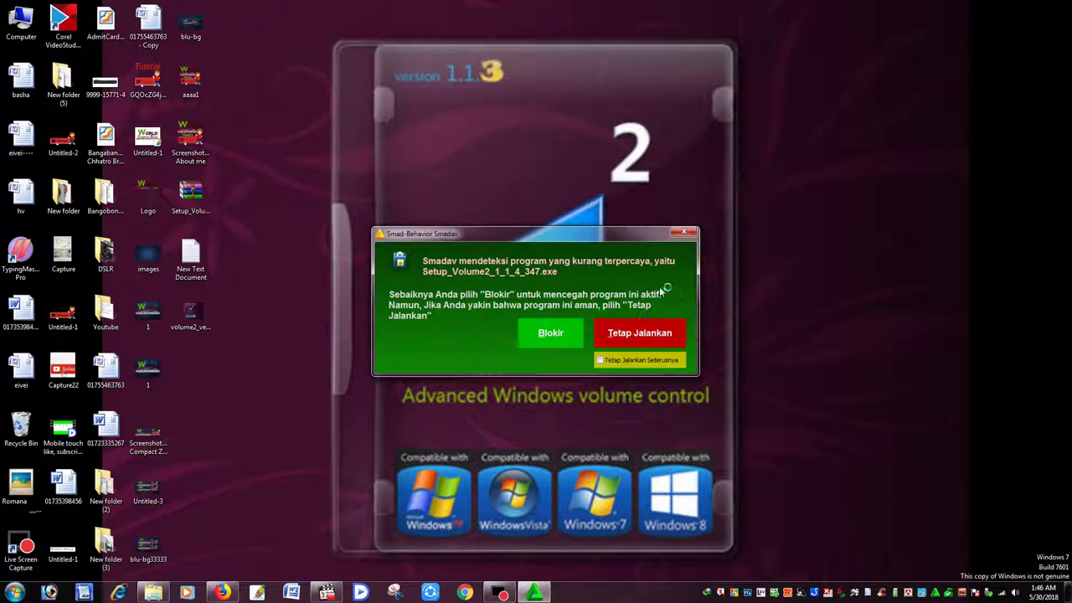
pyautogui.click(1057, 5)
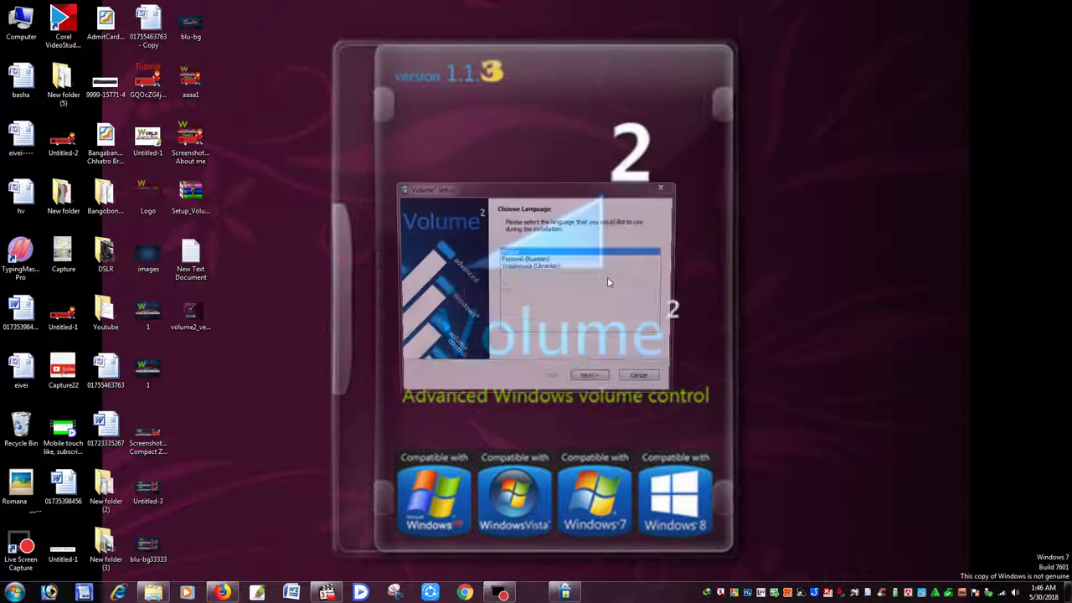
# Keep the default setup language and accept the terms of the license agreement in the Volume² installer
pyautogui.click(596, 382)
pyautogui.click(596, 382)
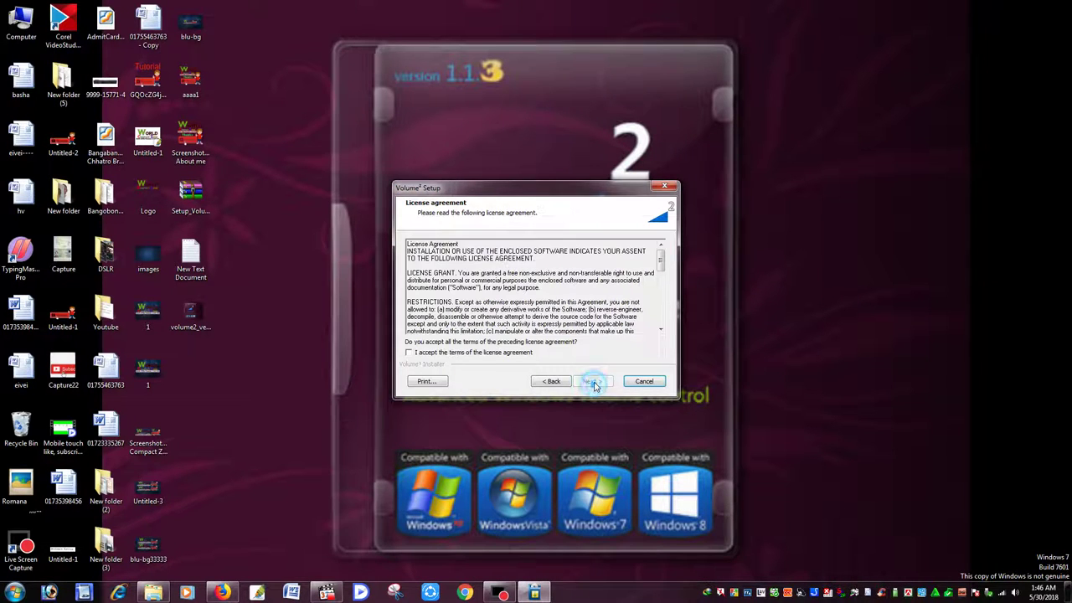
pyautogui.click(429, 356)
pyautogui.click(592, 381)
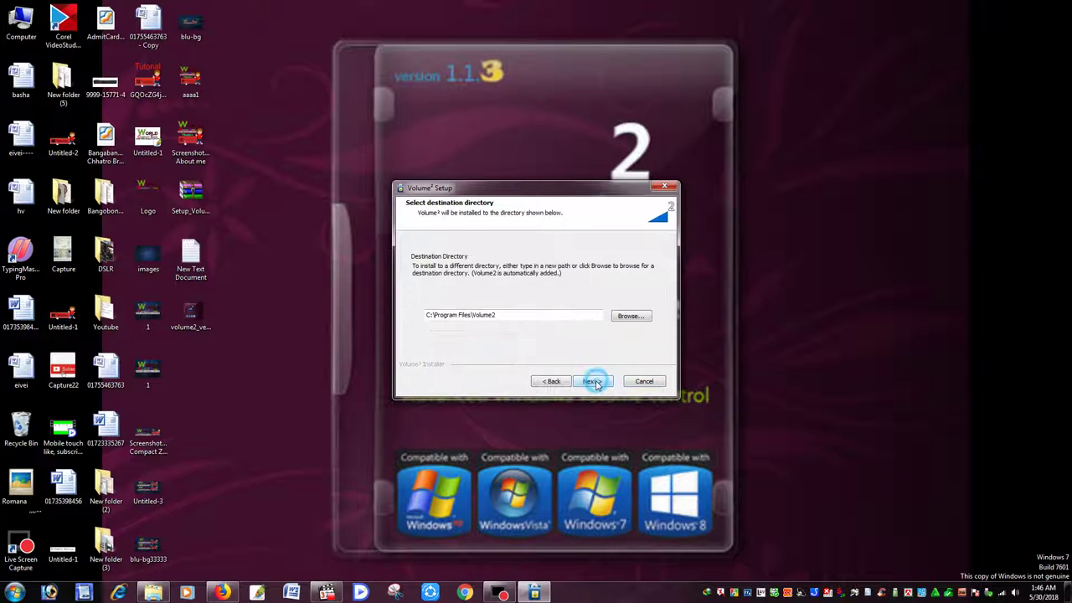
# Keep the C:\Program Files\Volume2 directory and the Volume2 Default Light tray icon, and start the installation
pyautogui.click(592, 381)
pyautogui.click(592, 381)
pyautogui.click(592, 381)
pyautogui.click(592, 382)
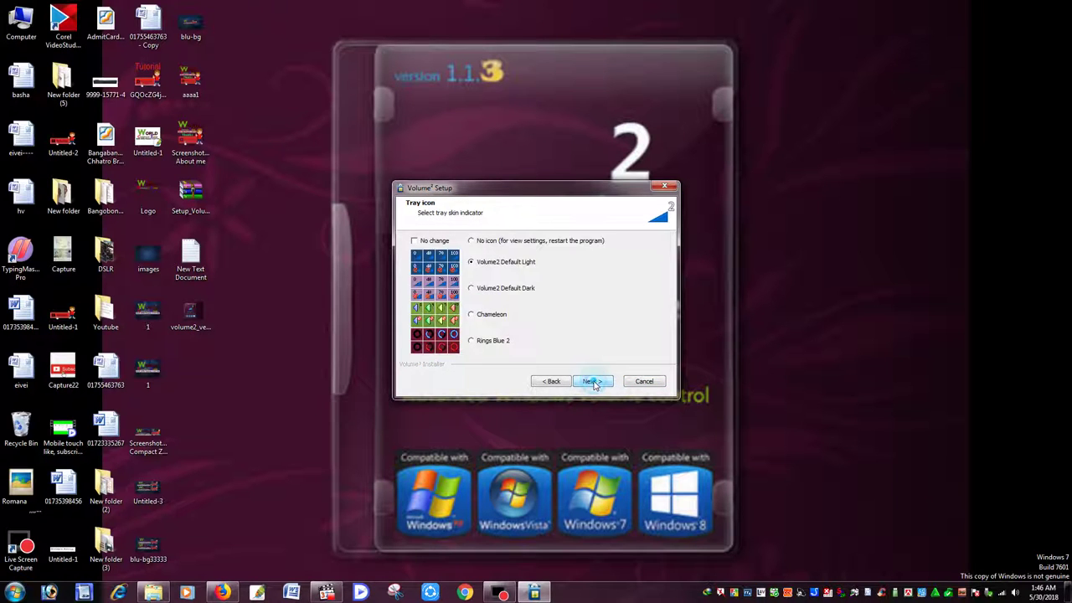
pyautogui.click(592, 382)
pyautogui.click(593, 382)
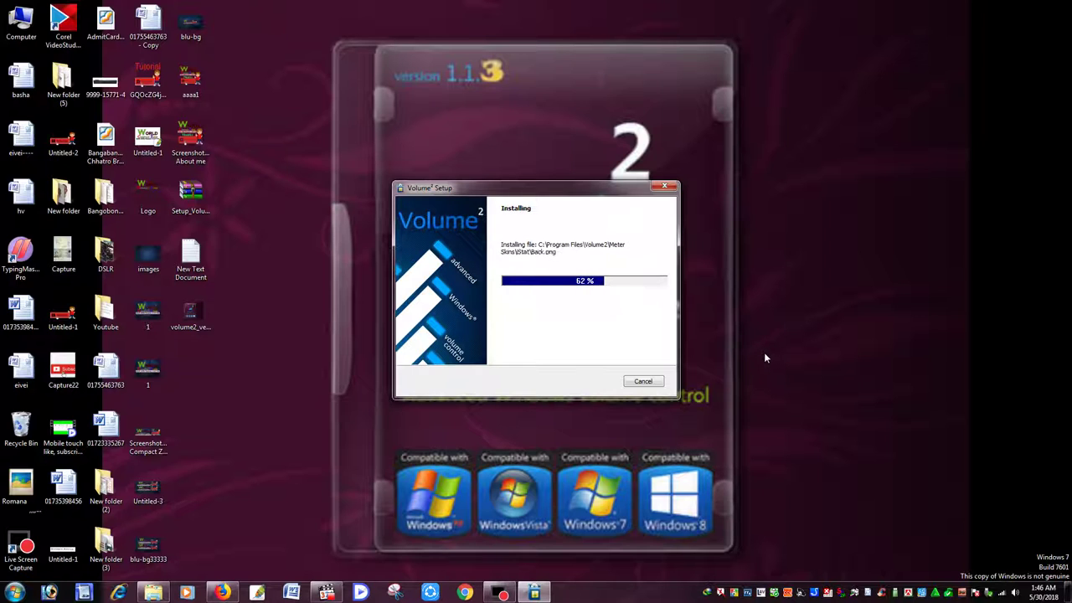
# Lower the Windows system volume slightly and refresh the desktop while the installation runs
pyautogui.click(1015, 593)
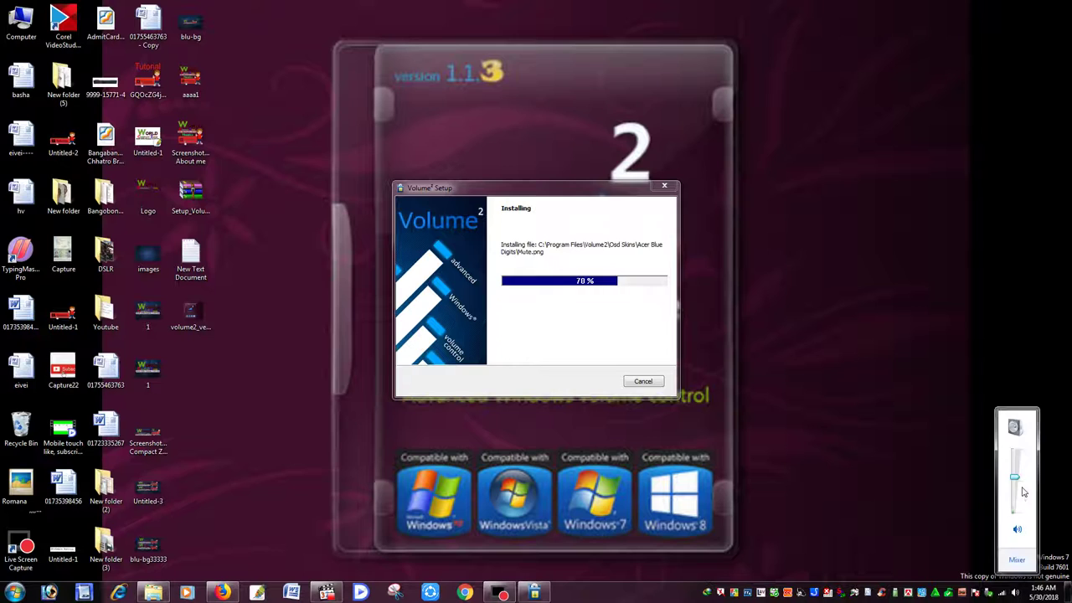
pyautogui.moveTo(1014, 476); pyautogui.dragTo(1013, 488)
pyautogui.click(881, 390)
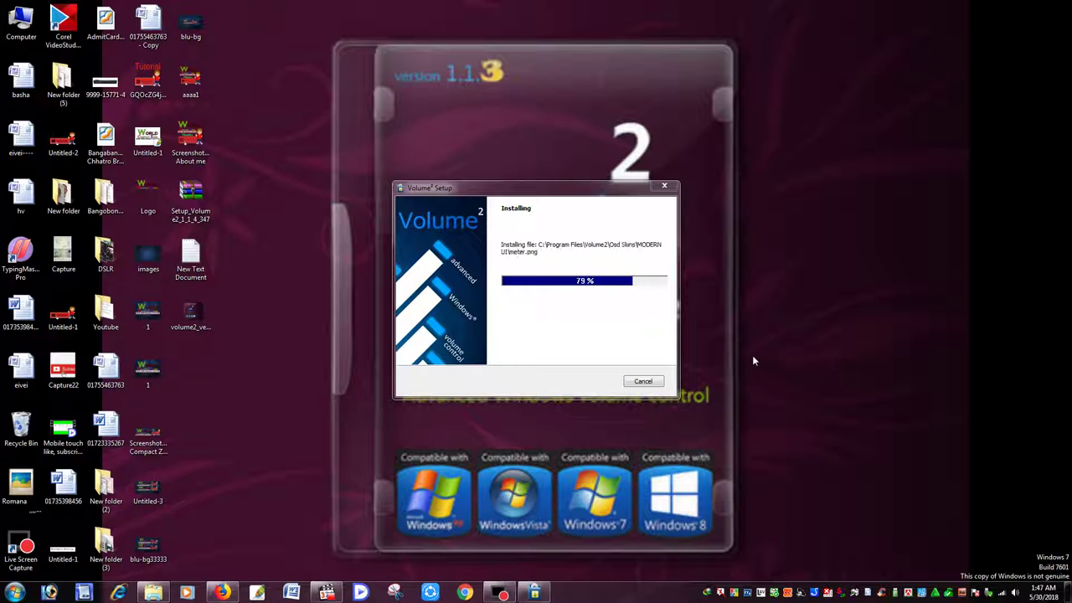
pyautogui.rightClick(725, 246)
pyautogui.click(751, 277)
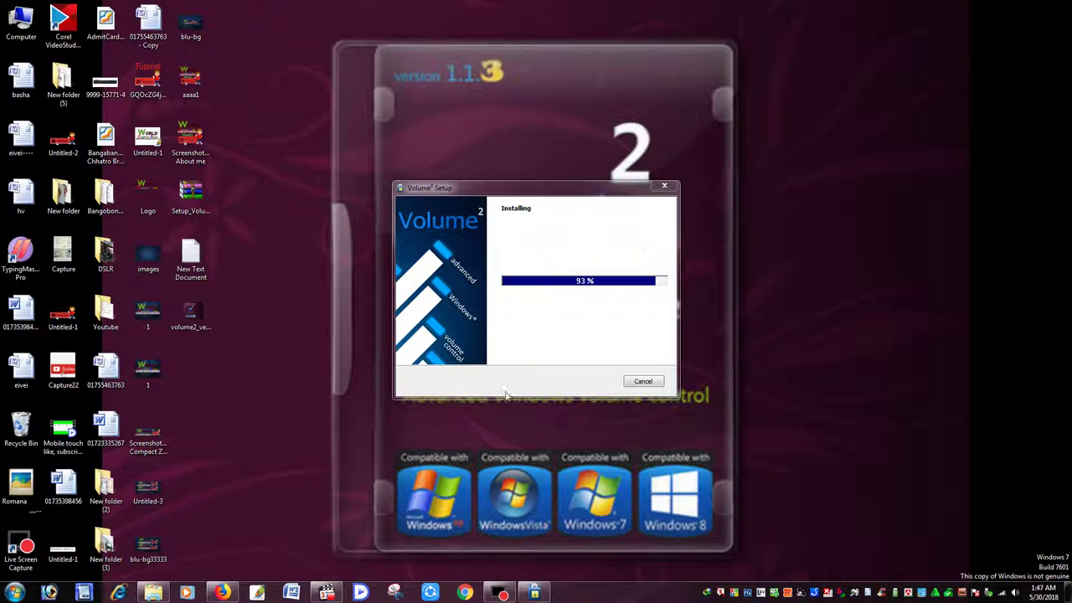
# Switch to Firefox and load the copied Softonic Volume 2 download link in a new tab
pyautogui.click(222, 592)
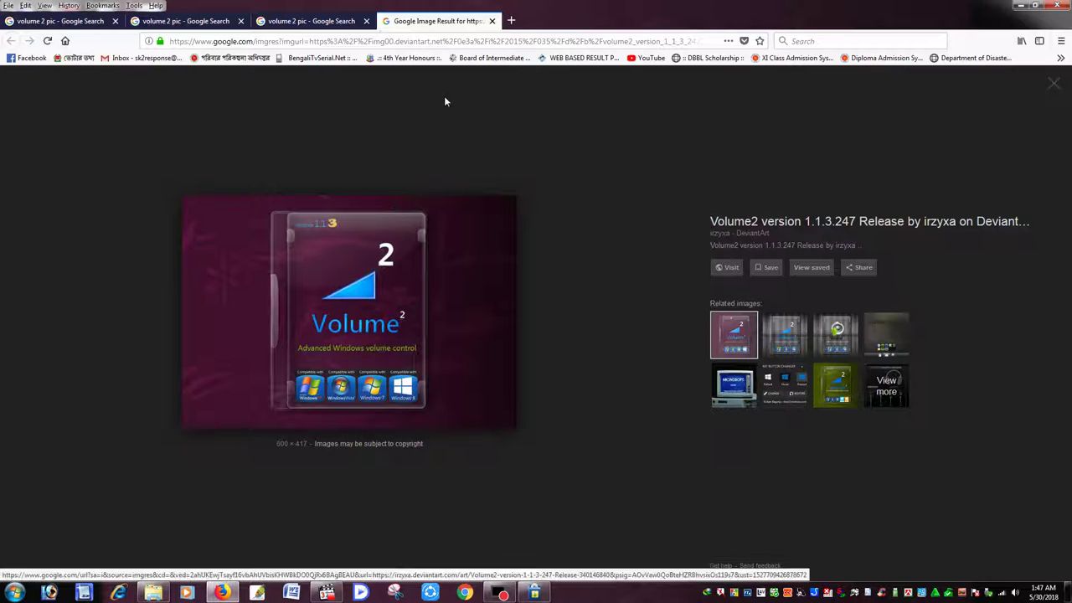
pyautogui.click(511, 20)
pyautogui.rightClick(392, 41)
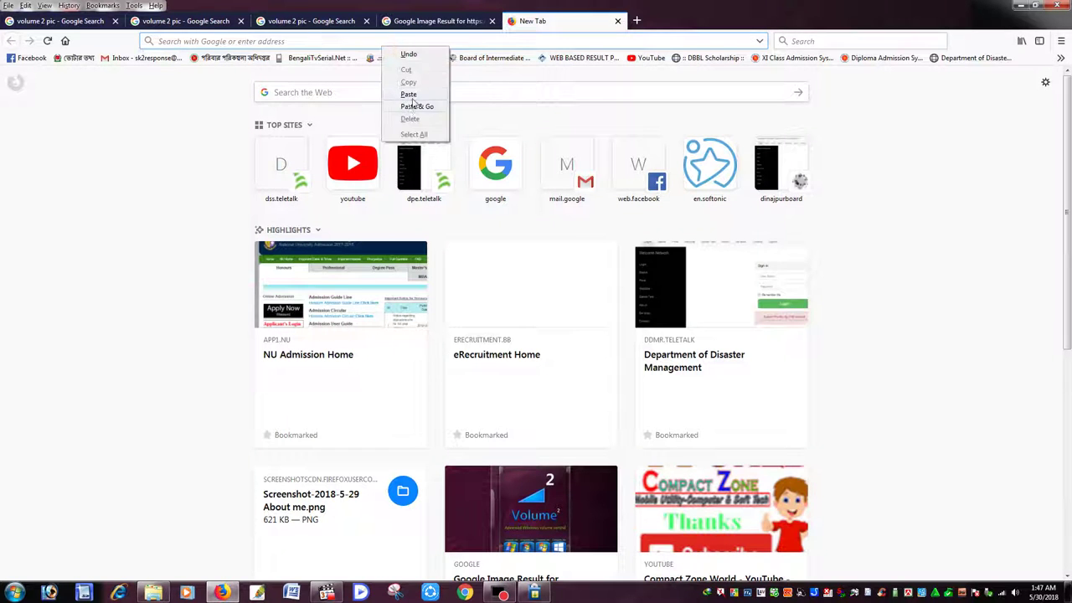
pyautogui.click(411, 107)
pyautogui.press('Return')
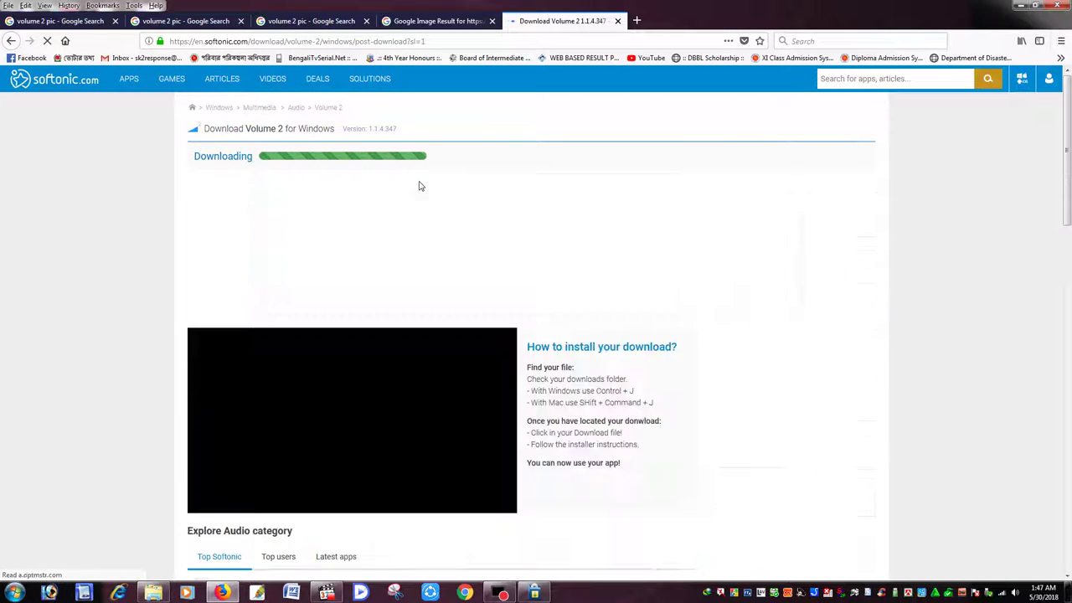
# Request the Volume 2 zip download again, close the download page and dismiss the save prompt
pyautogui.click(422, 157)
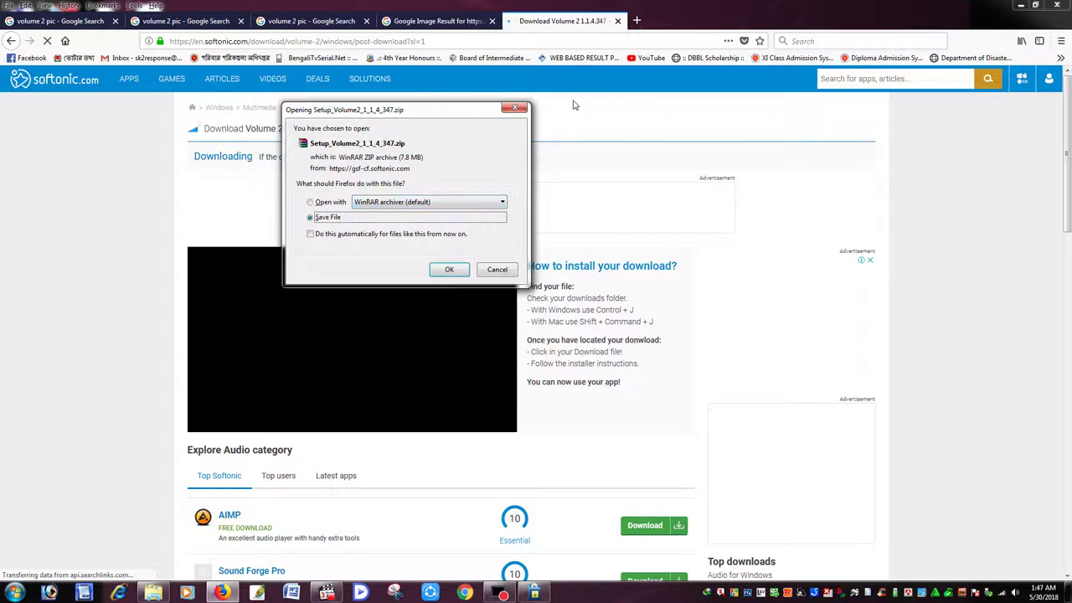
pyautogui.click(617, 21)
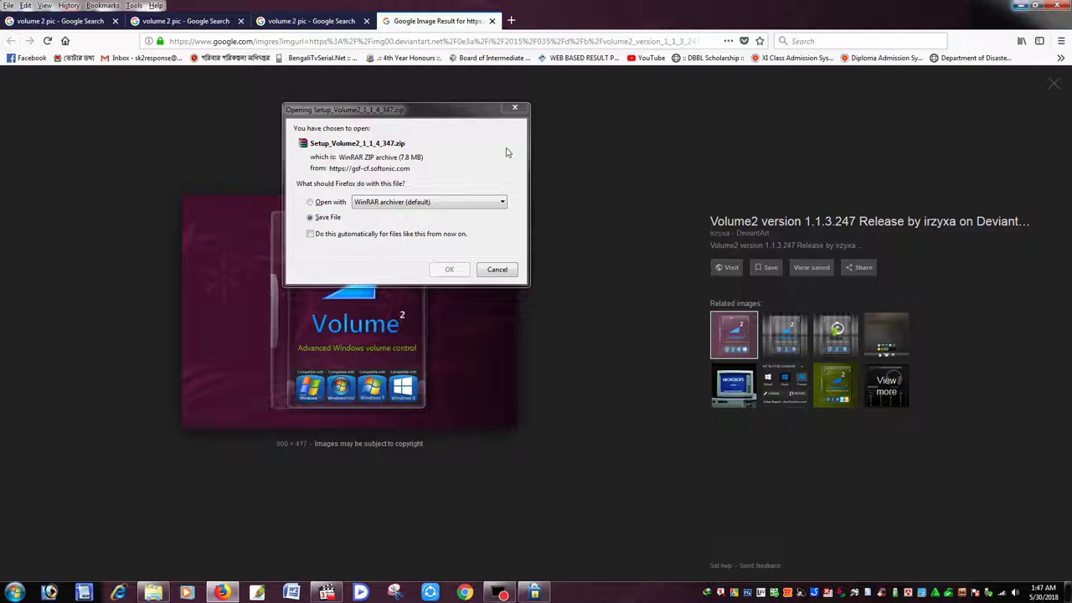
pyautogui.click(517, 109)
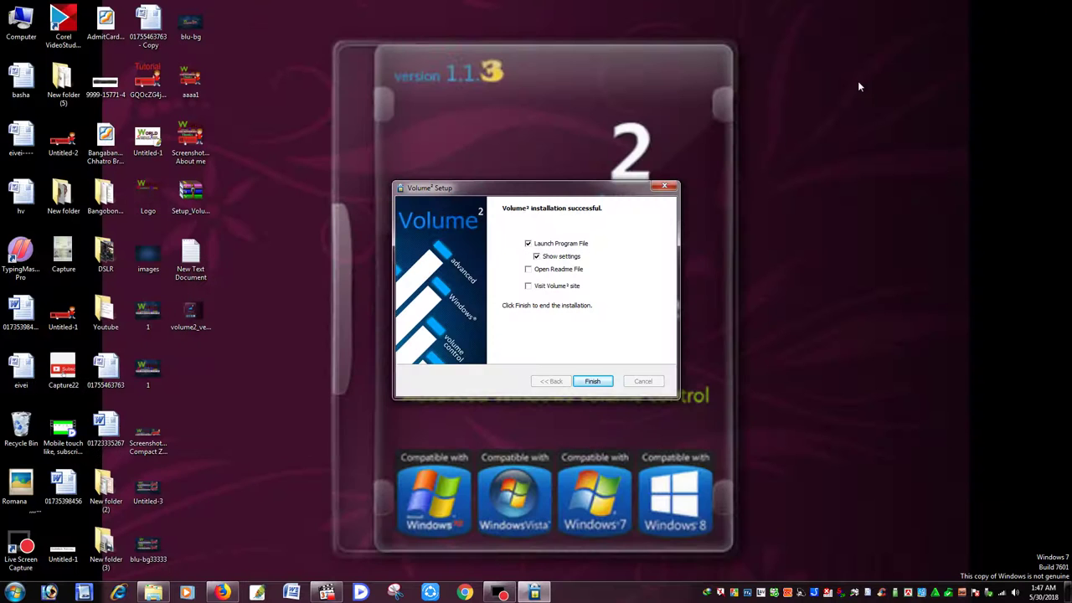
# Finish the Volume² setup with Launch Program File and Show settings enabled, and nudge the Options window slightly upward
pyautogui.click(593, 382)
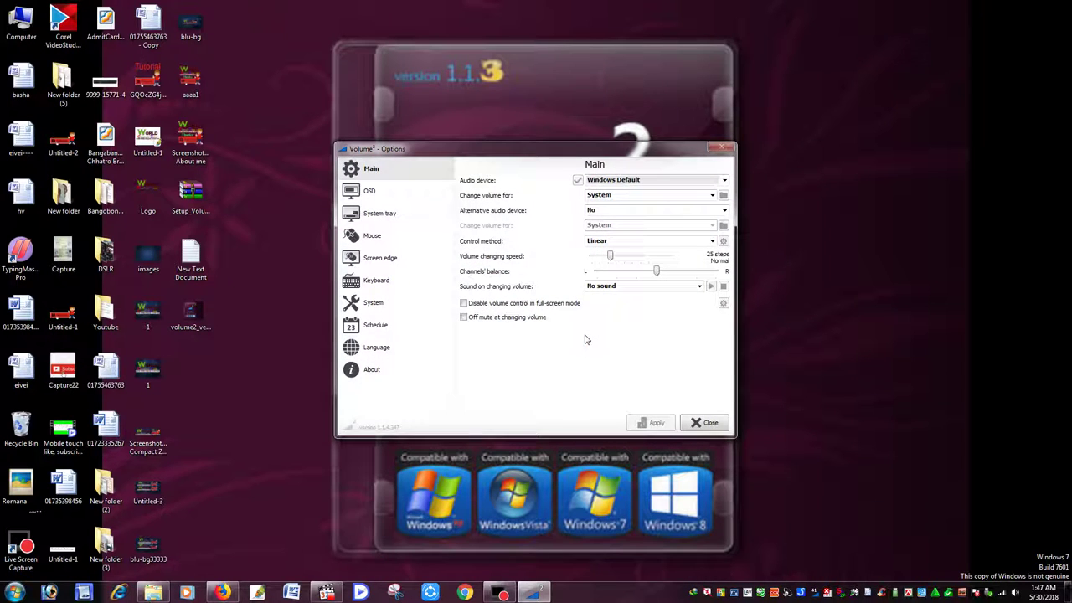
pyautogui.moveTo(426, 152); pyautogui.dragTo(427, 147)
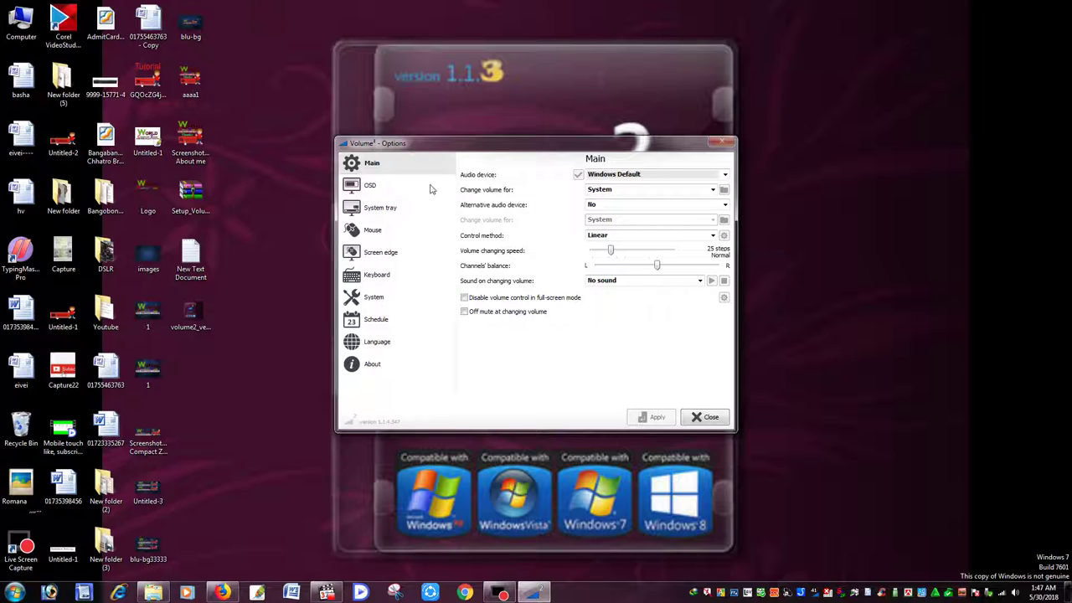
# Set the on-screen display skin to X-Fi Style BIG in the OSD settings, apply it and close the Options window
pyautogui.click(371, 186)
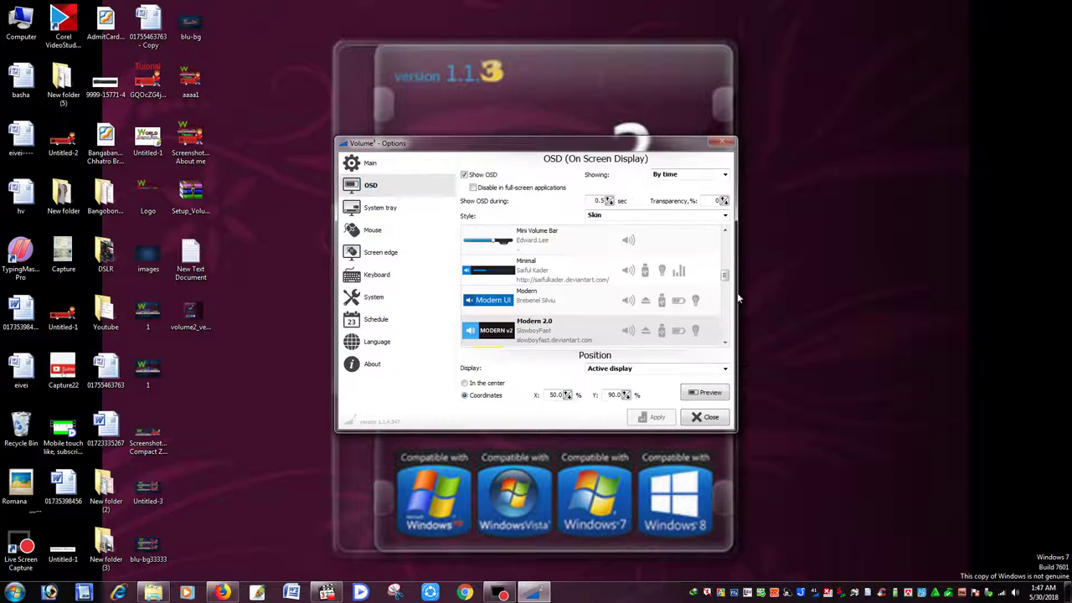
pyautogui.scroll(-4, 713, 310)
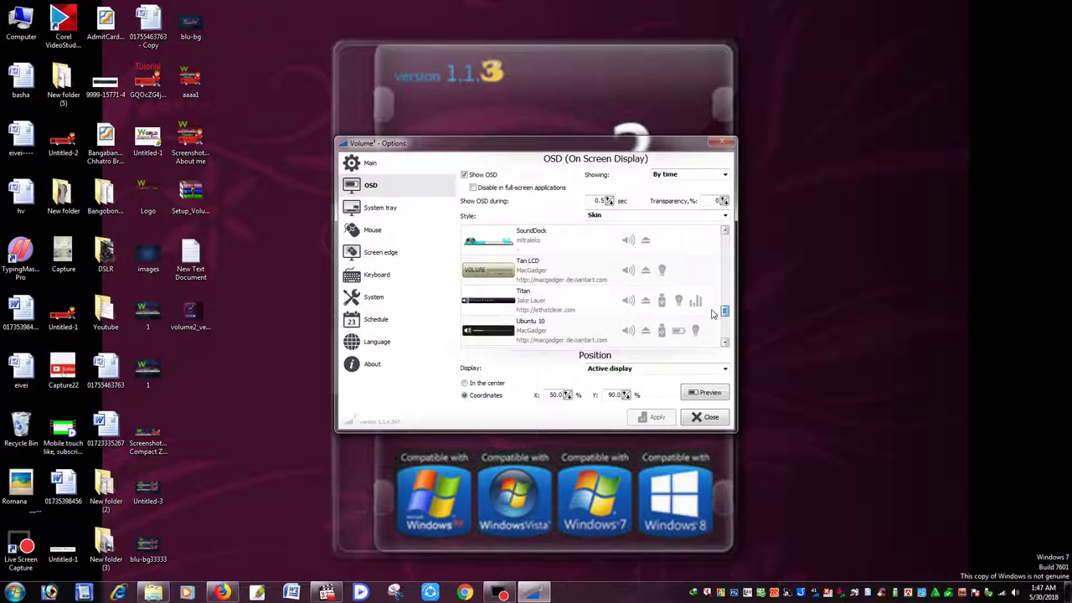
pyautogui.scroll(-4, 712, 314)
pyautogui.click(511, 278)
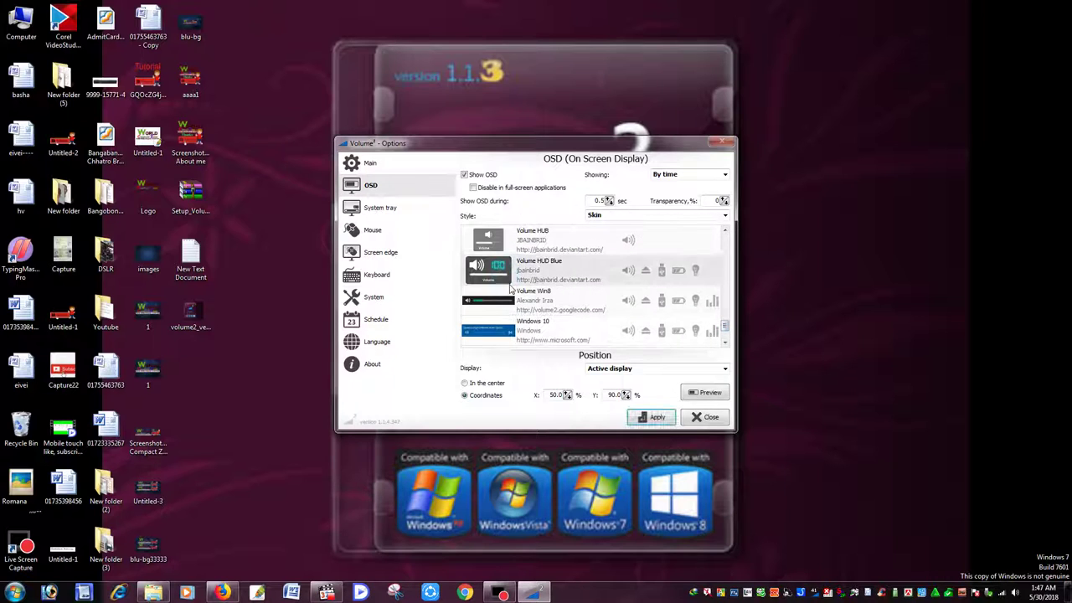
pyautogui.scroll(-2, 566, 330)
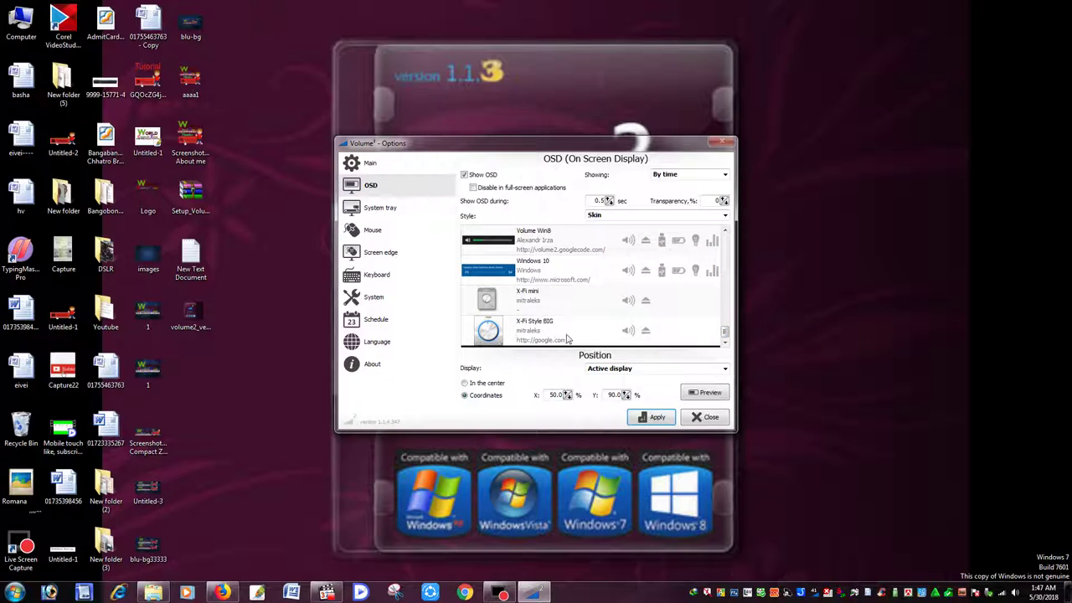
pyautogui.click(566, 337)
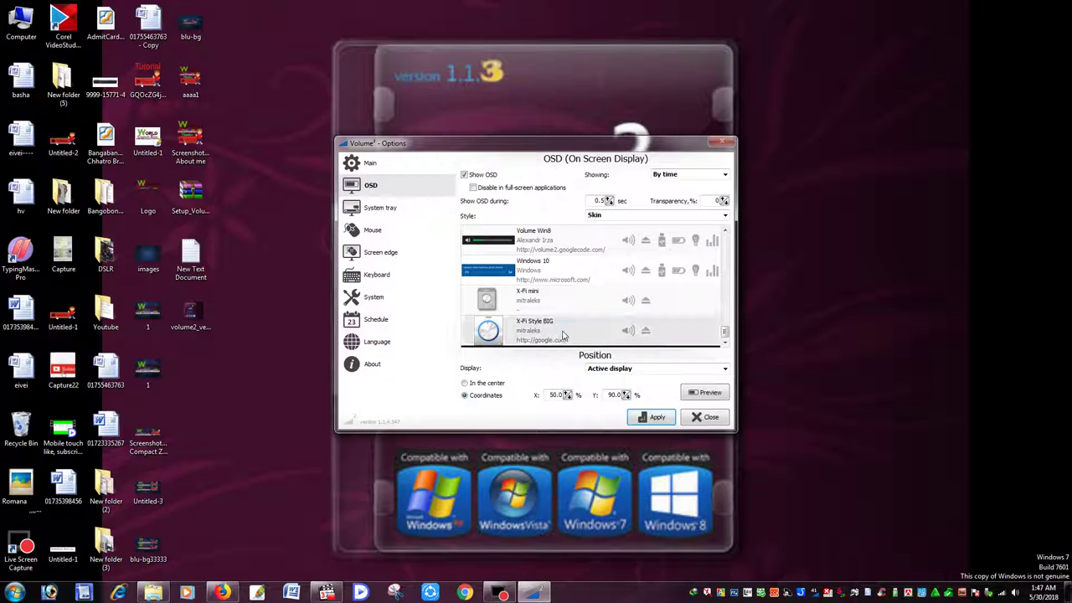
pyautogui.click(650, 419)
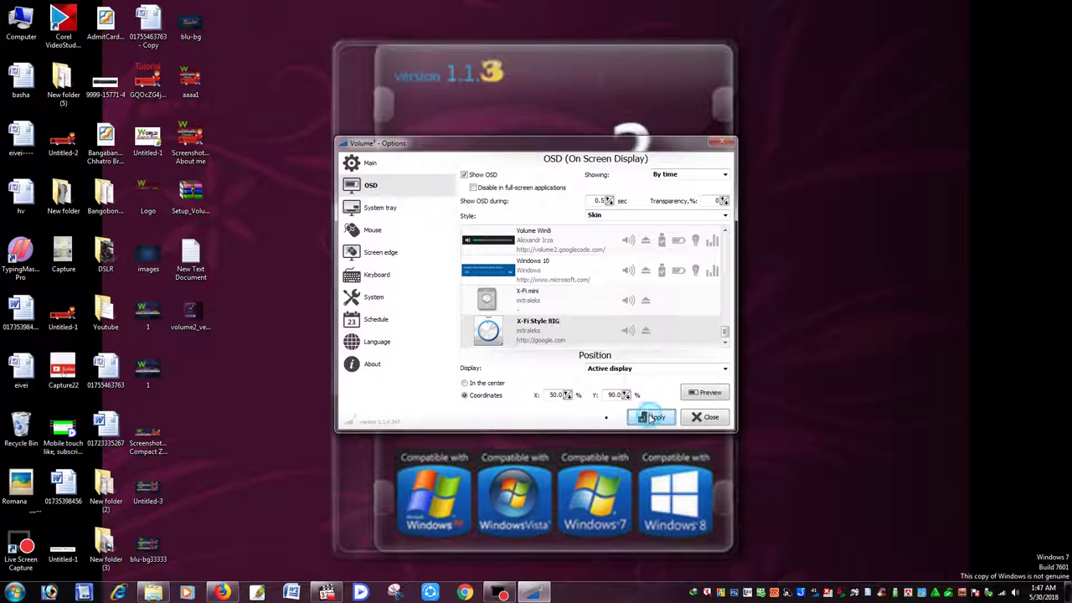
pyautogui.click(706, 418)
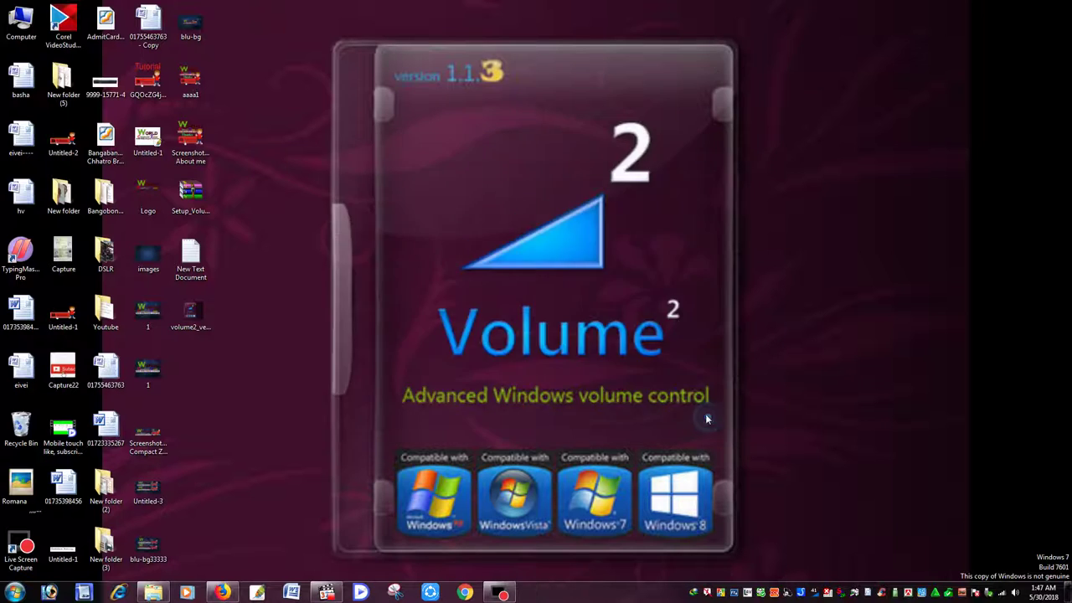
# Lower the Windows system volume slightly to test the new on-screen display, and dismiss the volume popup
pyautogui.click(1014, 592)
pyautogui.moveTo(1013, 493)
pyautogui.mouseDown()
pyautogui.moveTo(1007, 459)
pyautogui.moveTo(1007, 497)
pyautogui.mouseUp()
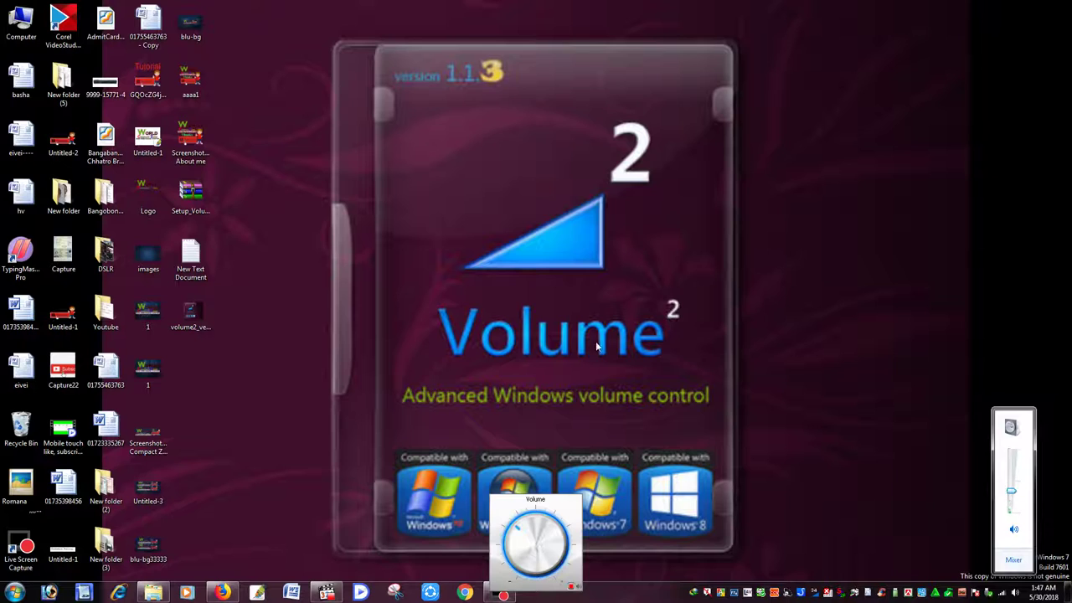
pyautogui.click(477, 240)
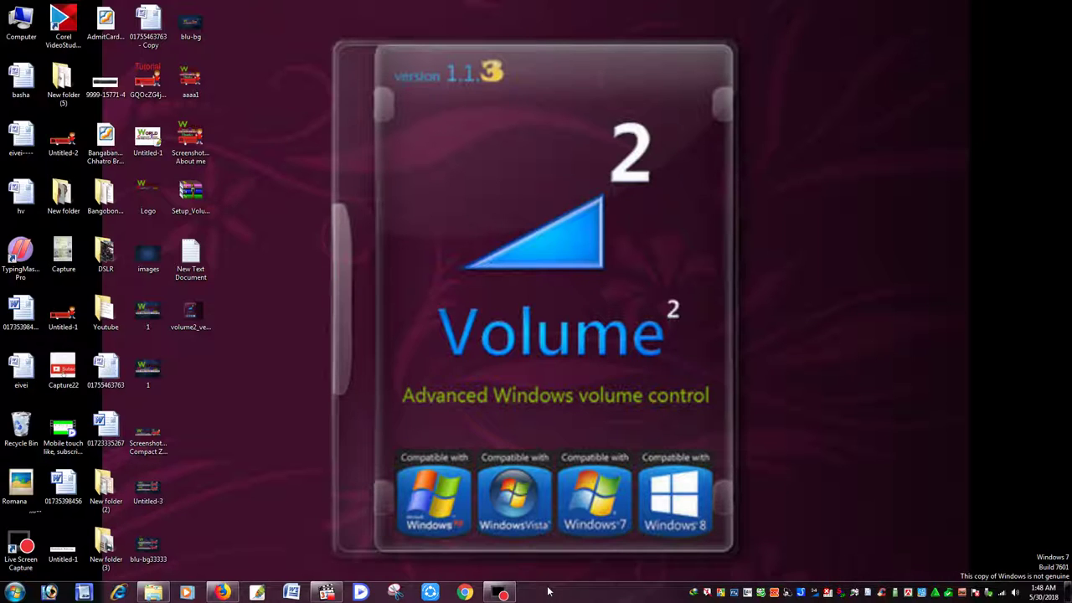
# Play HUJRTGURTI (1).MP3 in the media player and skip ahead to about 0:30 in the track
pyautogui.moveTo(548, 592)
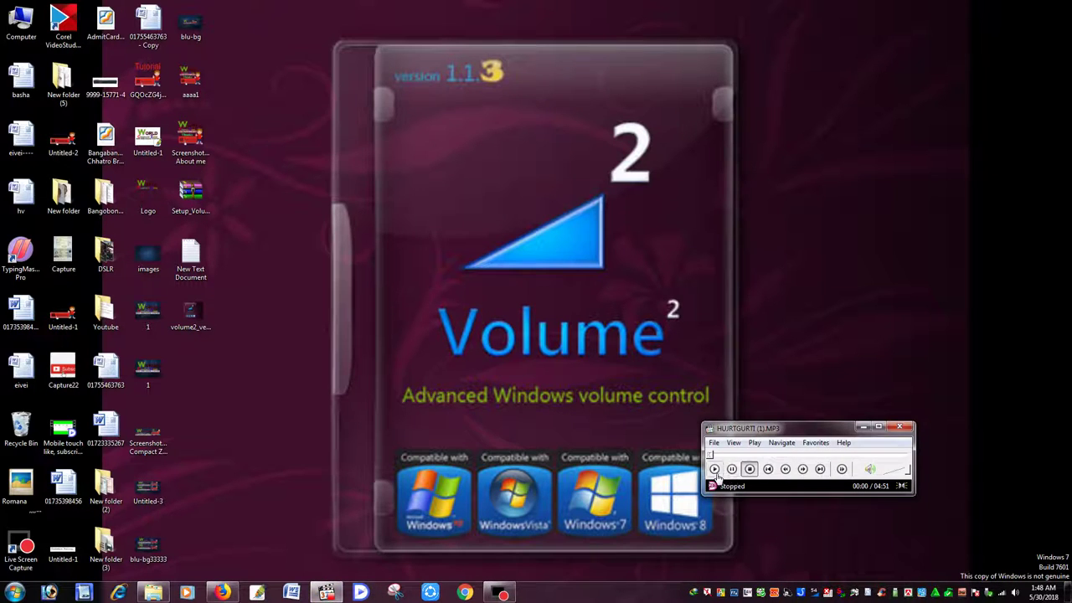
pyautogui.click(715, 471)
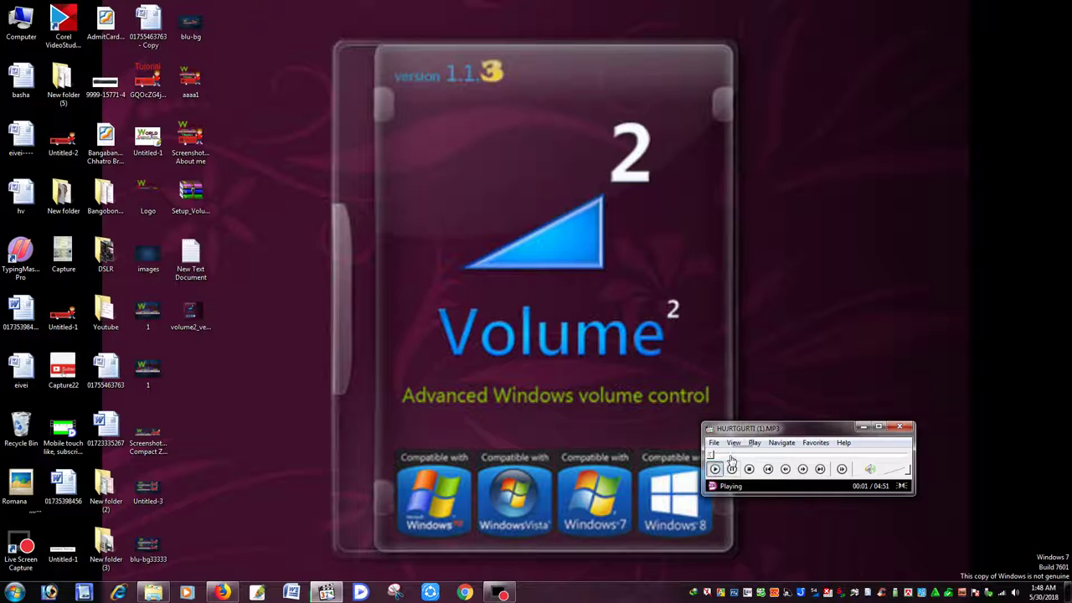
pyautogui.click(731, 456)
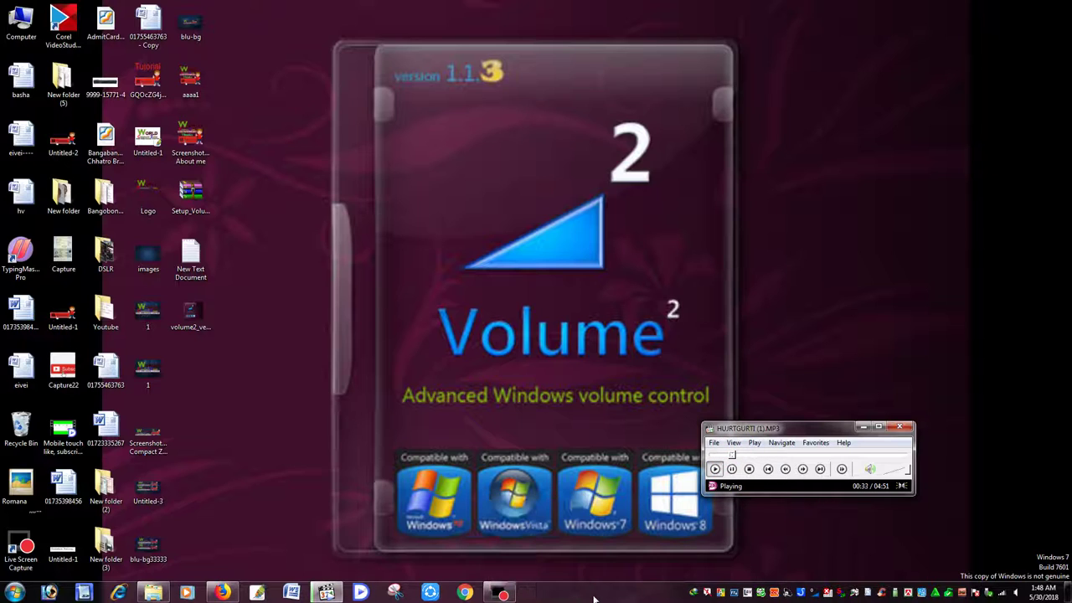
pyautogui.moveTo(594, 598)
# Close the media player and refresh the desktop
pyautogui.click(899, 428)
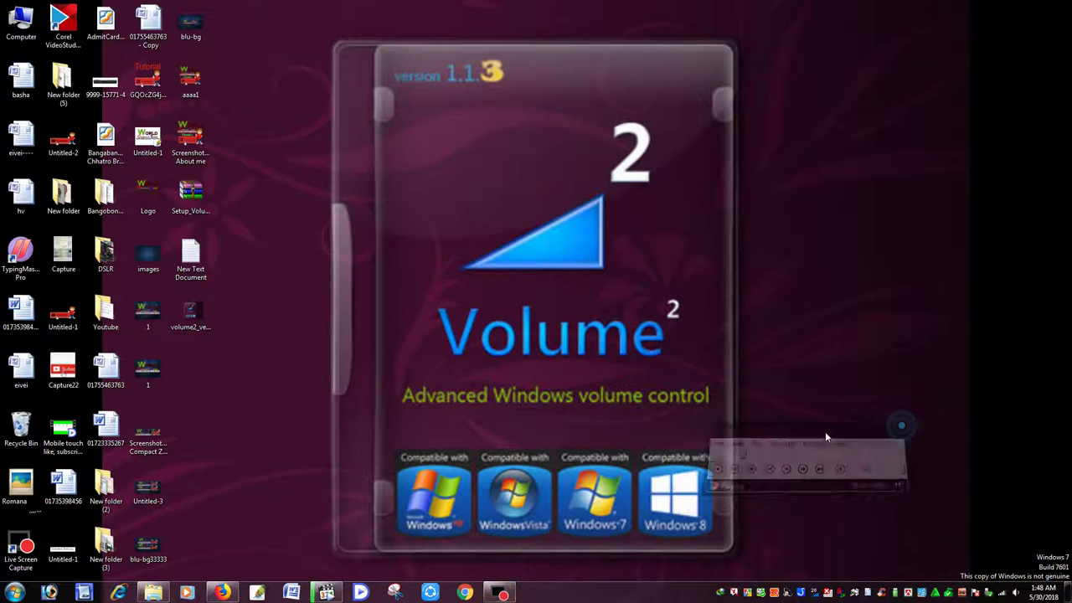
pyautogui.click(619, 195)
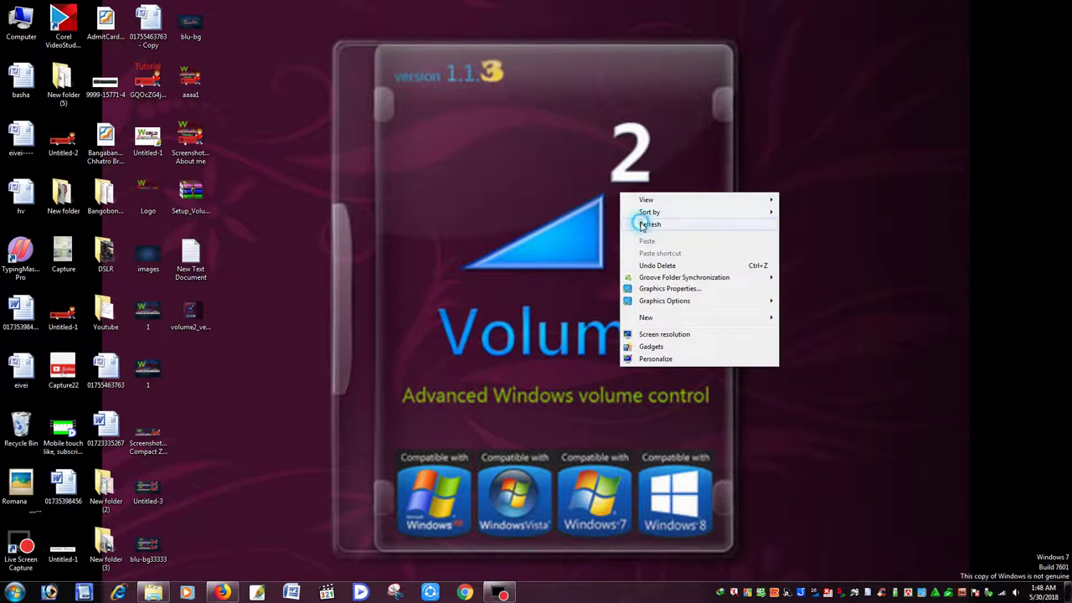
pyautogui.click(643, 225)
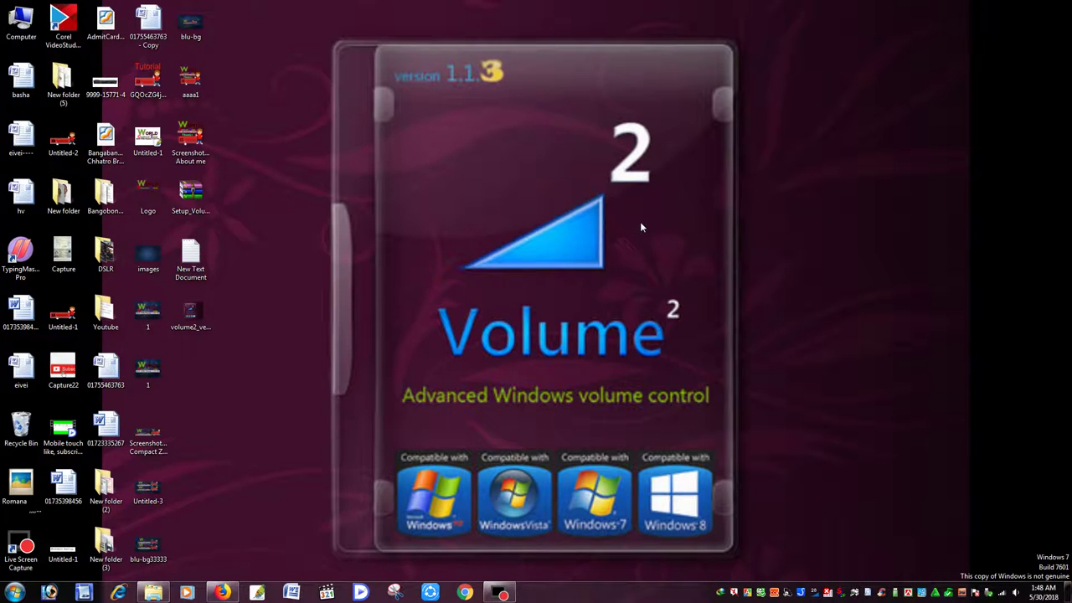